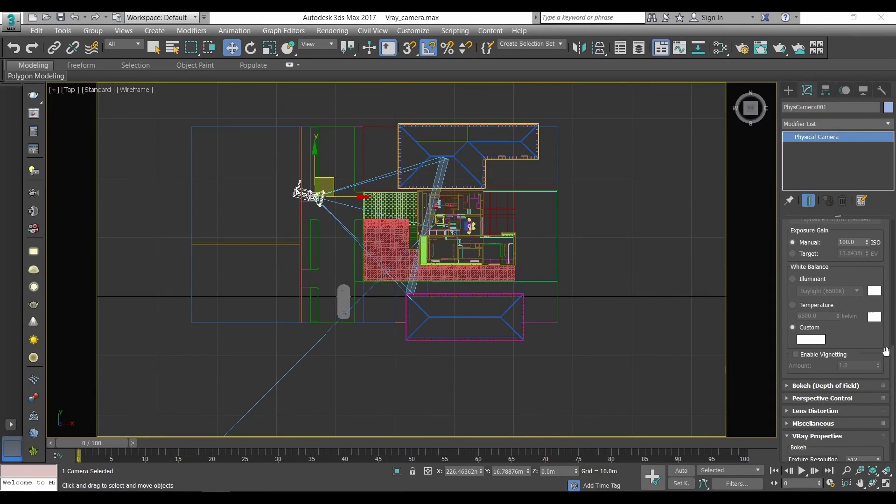
- Scroll the Modify panel to show PhysCamera001's Physical Camera settings in the house scene
scroll(834, 306, "down", 3)
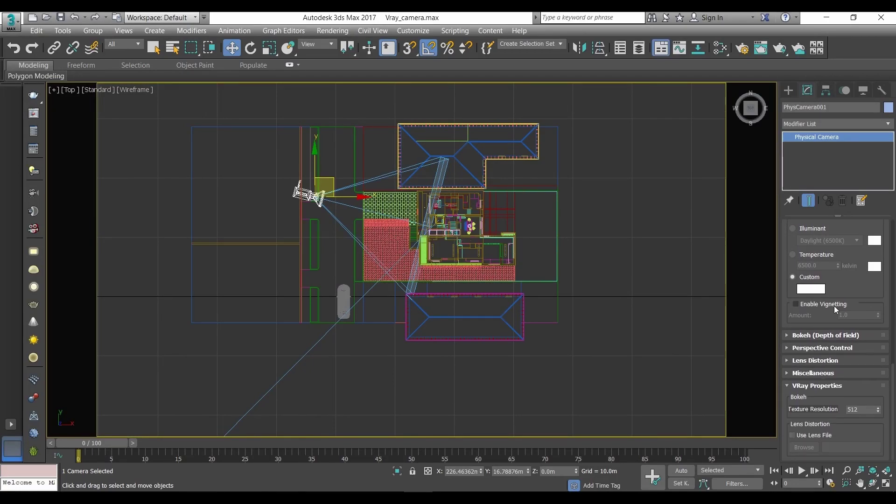
- Reselect PhysCamera001 and review its exposure rollout: Manual gain, 100.0 ISO, Custom white balance
left_click(603, 368)
left_click(321, 201)
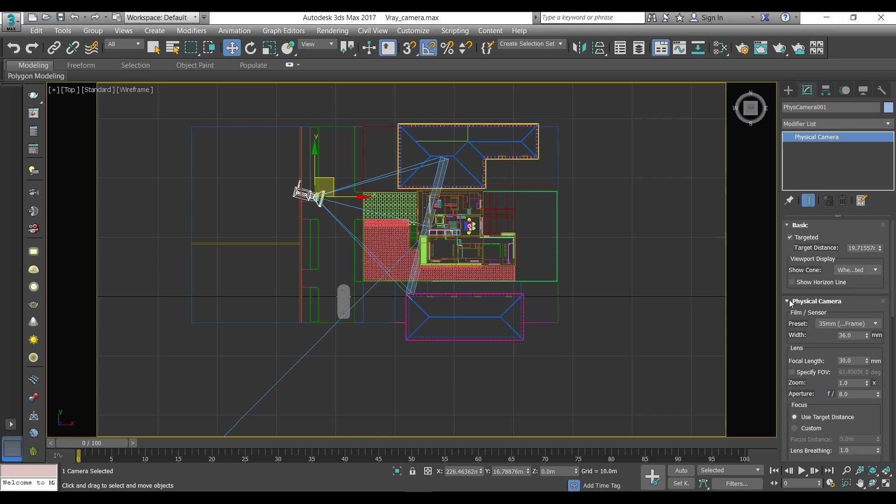
scroll(895, 335, "down", 3)
scroll(895, 335, "down", 4)
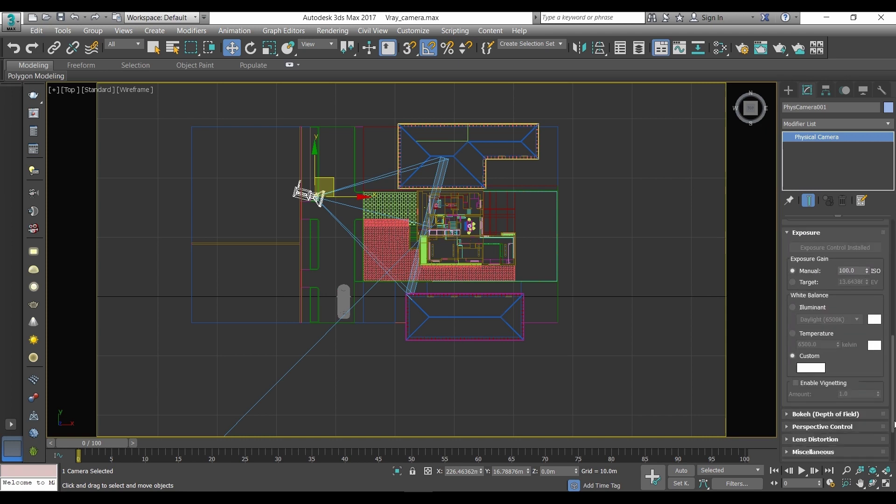
scroll(895, 335, "down", 4)
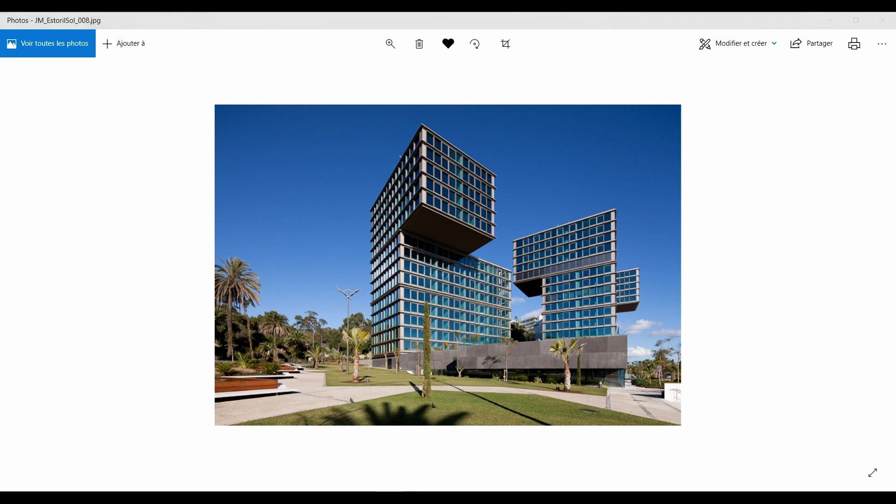
- Browse the red building photos through to the wide-angle bridge shot with lens distortion
key("Left")
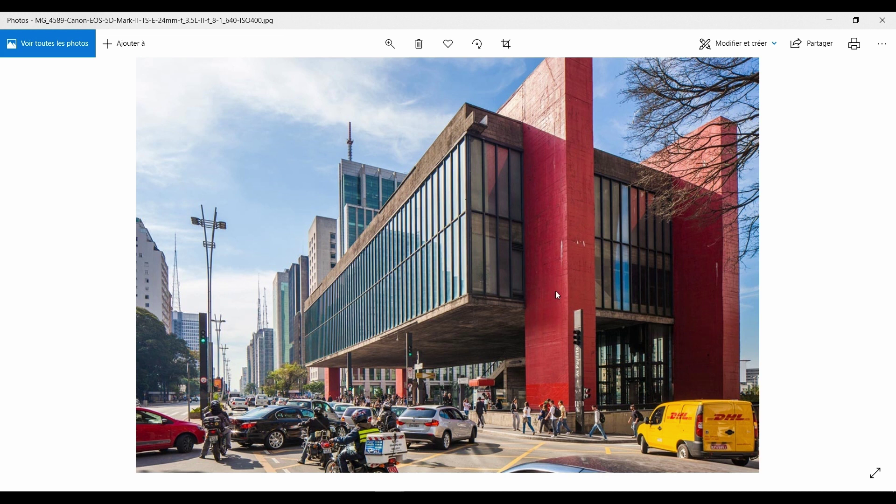
left_click(32, 267)
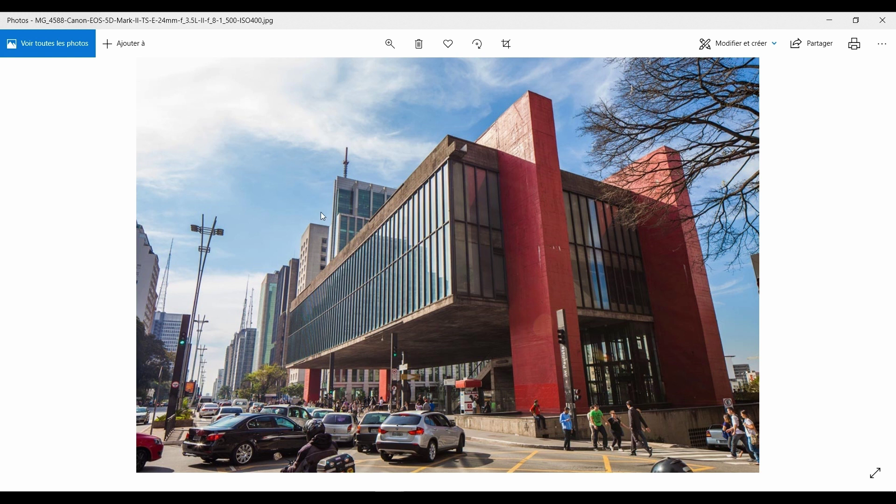
mouse_move(869, 265)
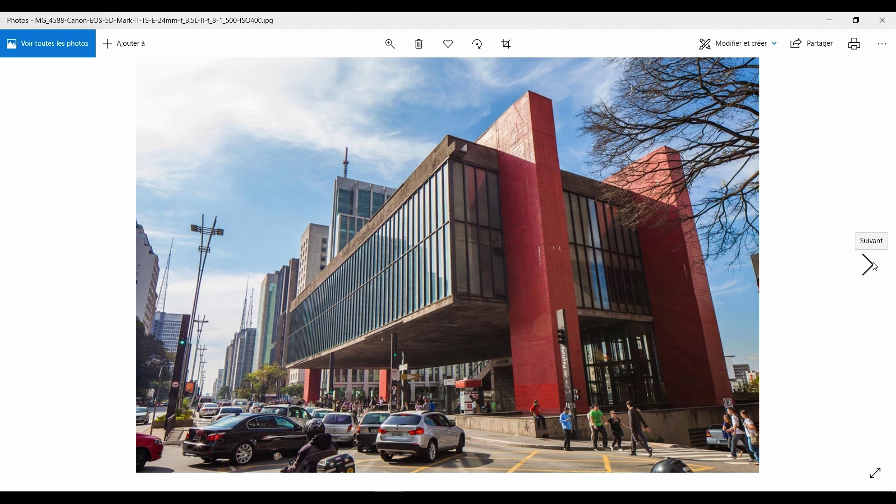
left_click(868, 266)
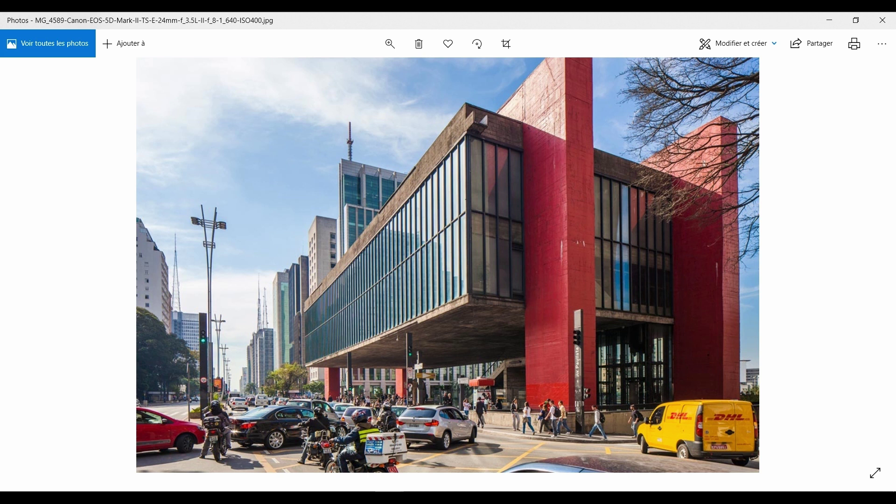
key("Right")
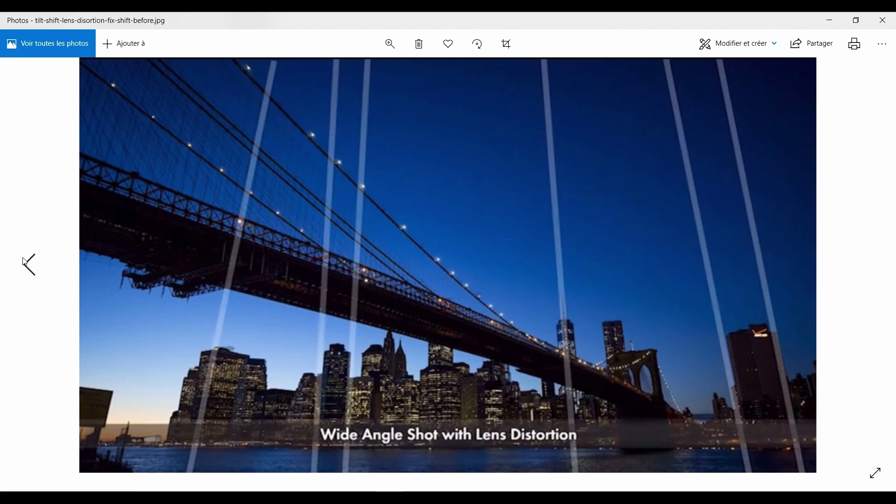
- View the distortion-corrected bridge photo, then the Canon TS-E 24mm lens product shot
left_click(29, 265)
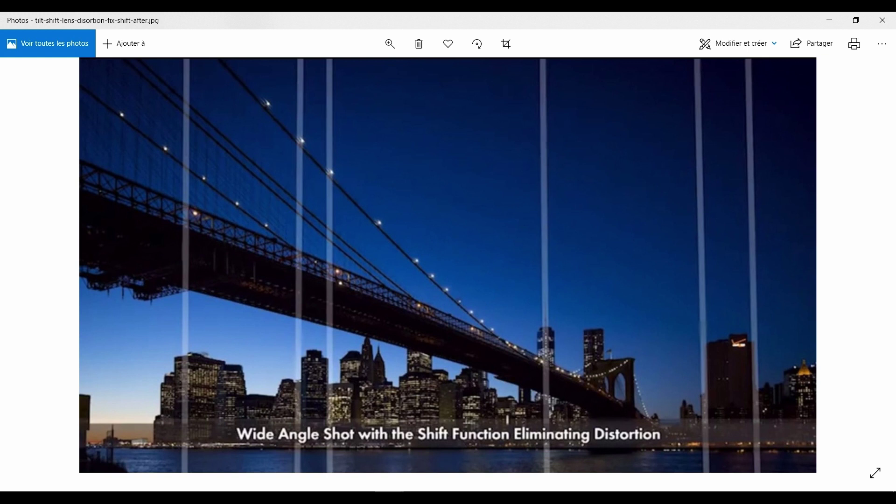
key("Right")
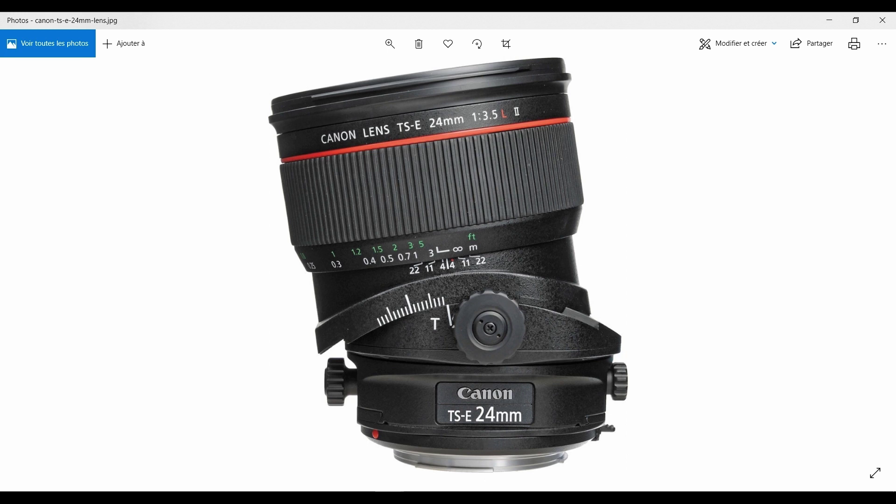
- View the lens shift and tilt diagram, then close the lens, bridge and building photo windows
key("Right")
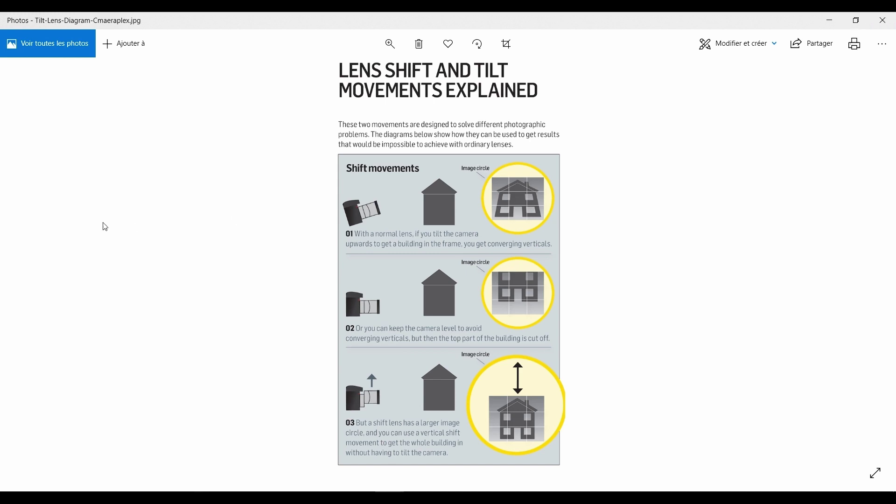
left_click(884, 20)
left_click(884, 20)
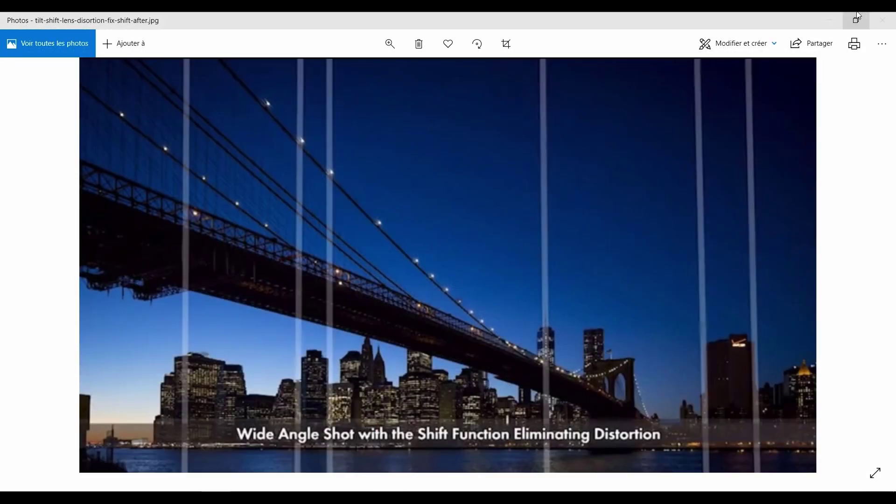
left_click(884, 20)
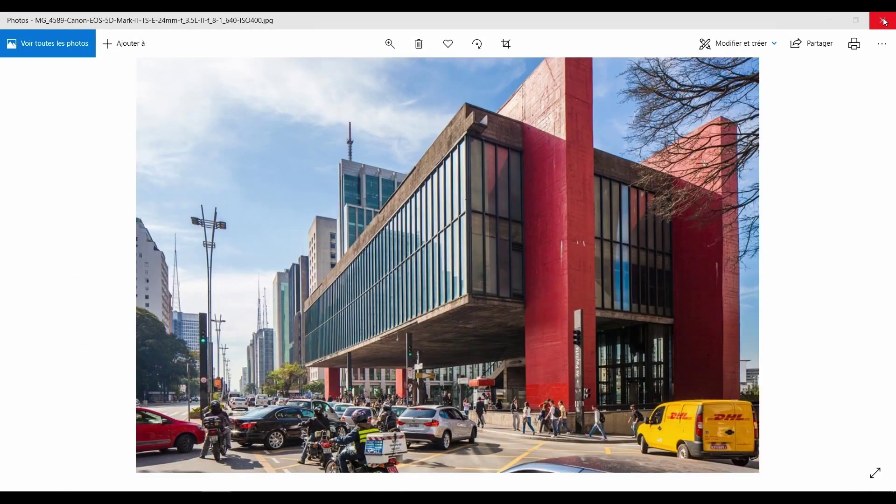
left_click(884, 20)
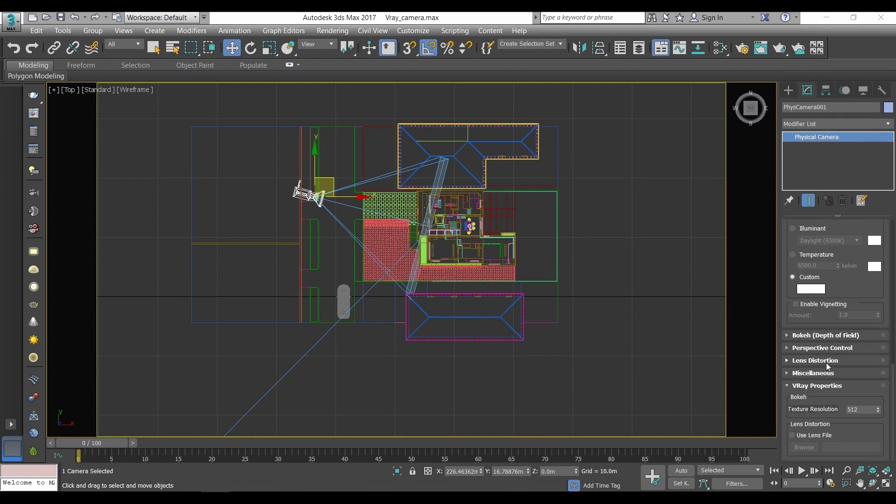
- Expand PhysCamera001's Perspective Control rollout, with lens shift and tilt all at 0.0
left_click(790, 348)
left_click_drag(822, 357, 824, 284)
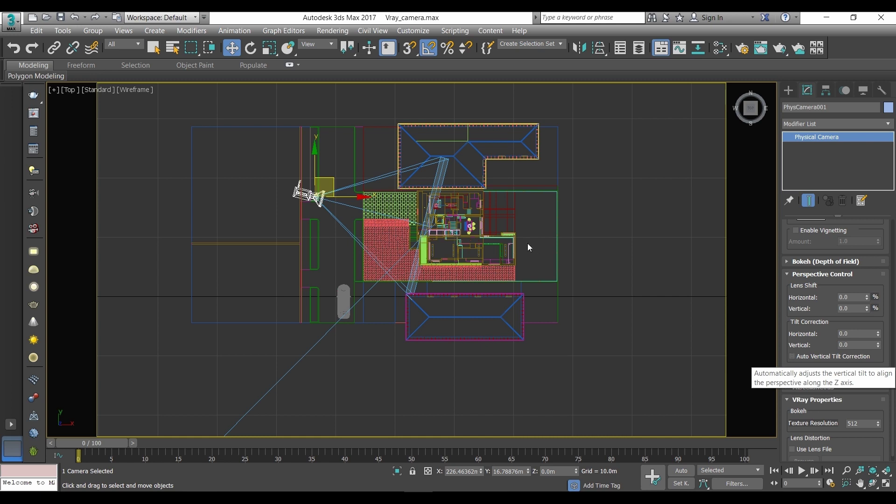
- Show the shaded camera view and toggle Auto Vertical Tilt Correction on then off to compare
key("c")
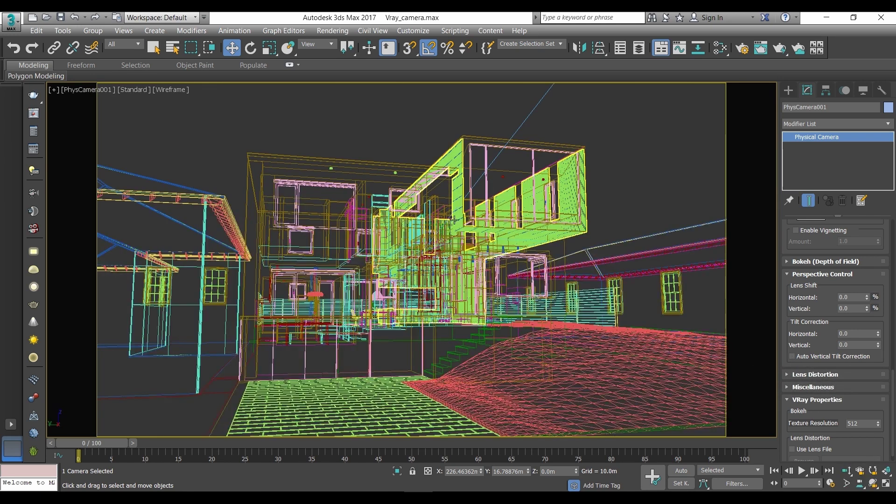
key("F3")
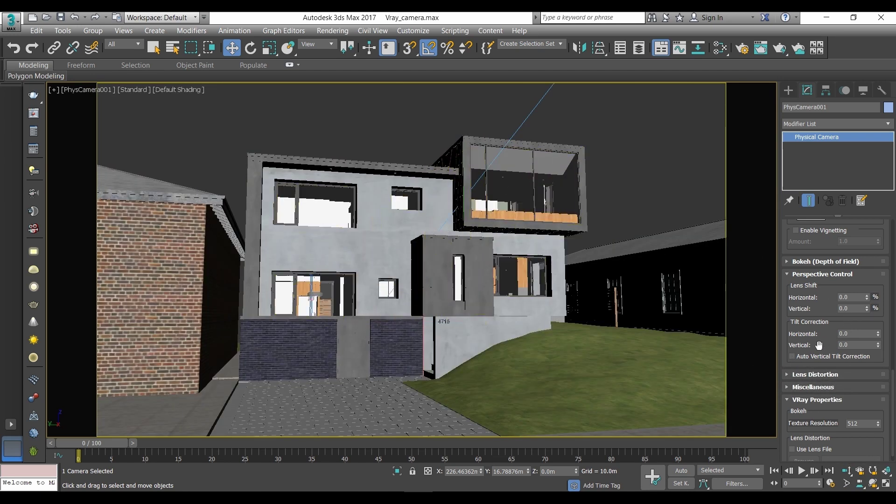
left_click(792, 357)
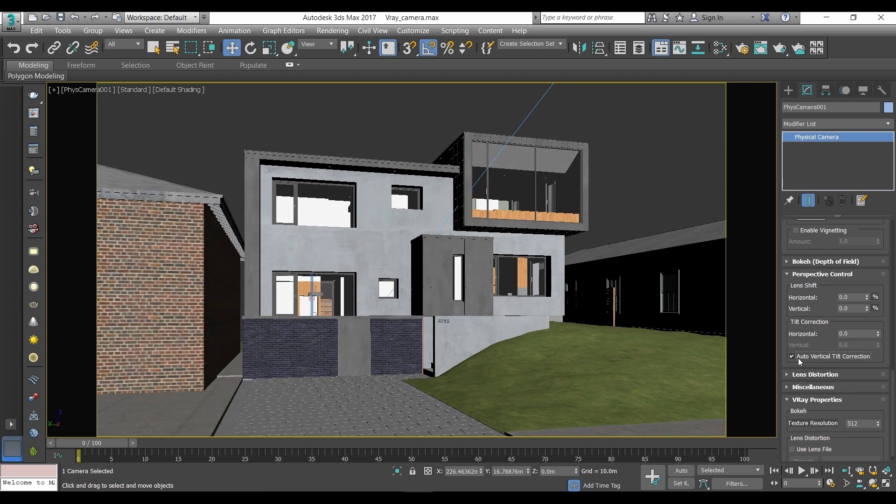
left_click(798, 358)
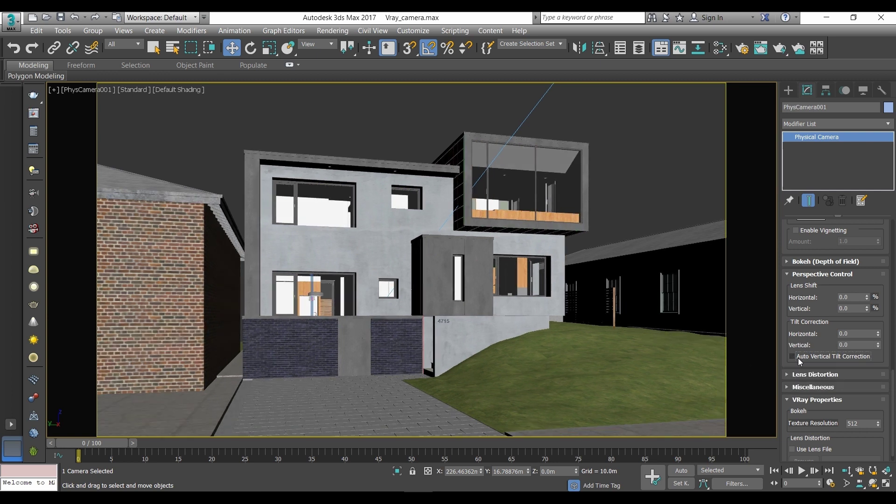
- Re-enable Auto Vertical Tilt Correction and raise the camera target to Z 2.3724m
left_click(797, 356)
right_click(620, 176)
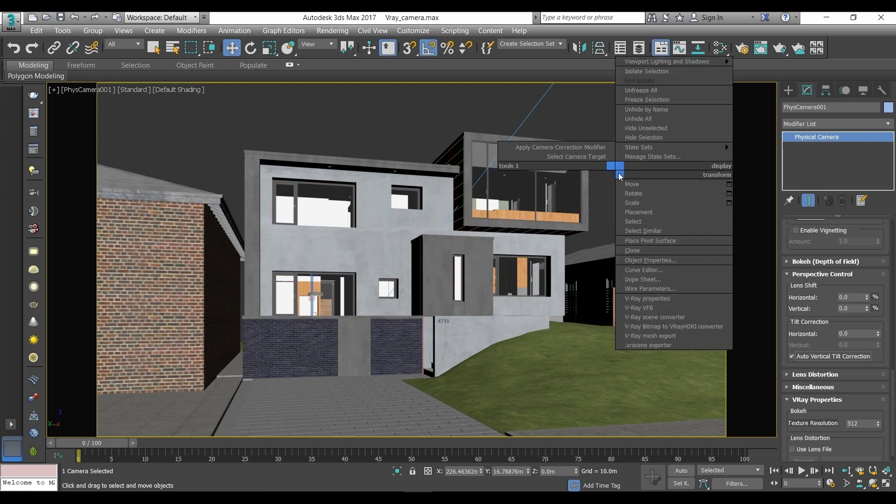
left_click(558, 154)
mouse_move(411, 229)
left_mouse_down()
mouse_move(413, 146)
mouse_move(412, 330)
mouse_move(416, 213)
mouse_move(416, 222)
left_mouse_up()
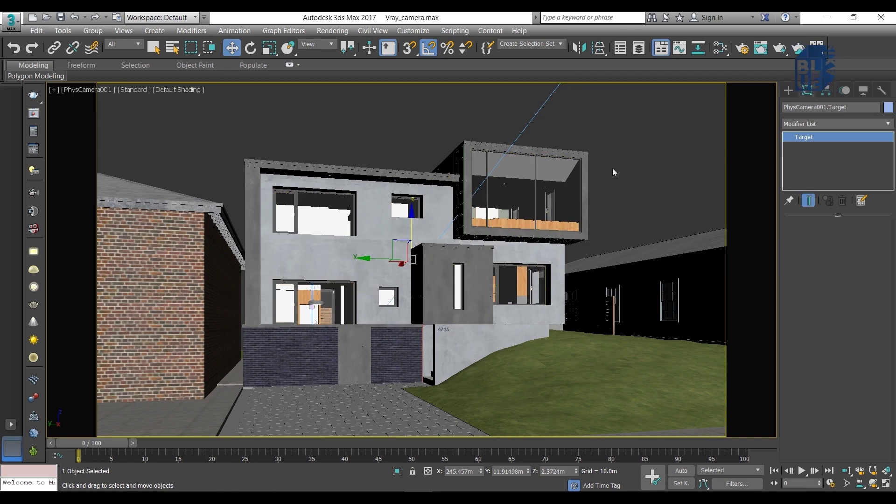
right_click(427, 129)
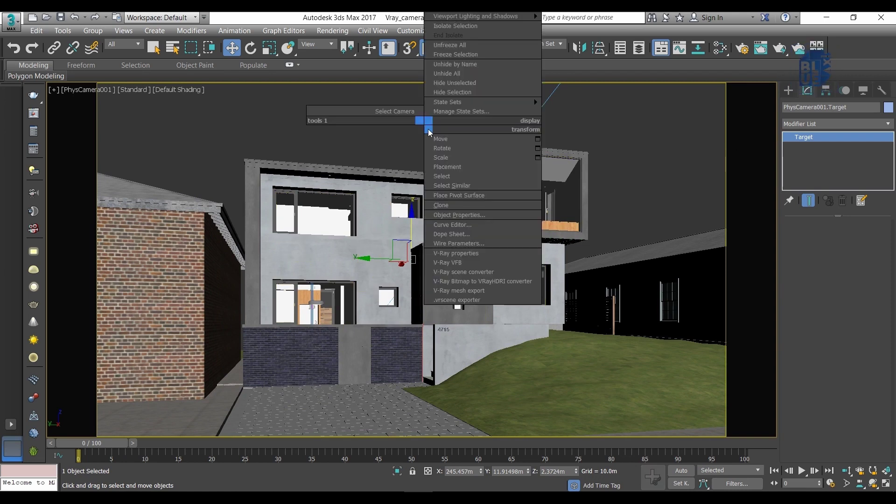
- Reselect PhysCamera001 and scroll to Perspective Control showing a vertical tilt of 0.12099
left_click(406, 112)
scroll(843, 312, "down", 3)
scroll(843, 313, "down", 3)
scroll(879, 354, "down", 3)
scroll(879, 366, "down", 3)
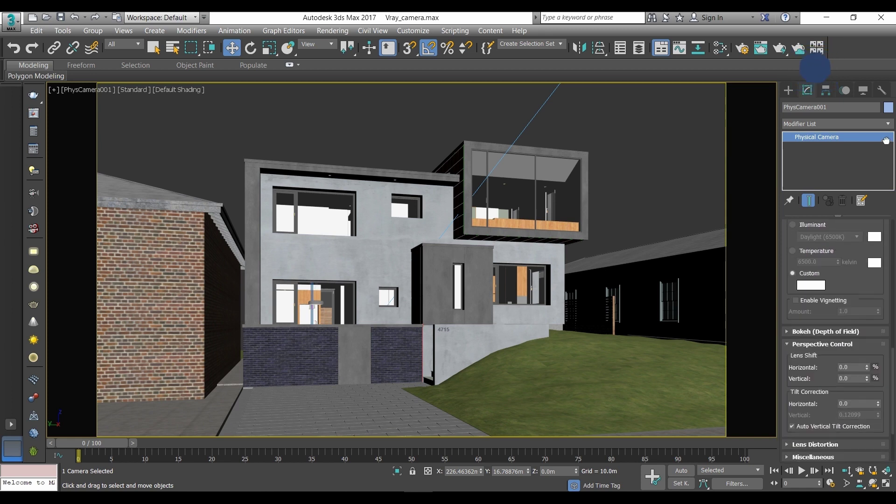
scroll(879, 392, "down", 3)
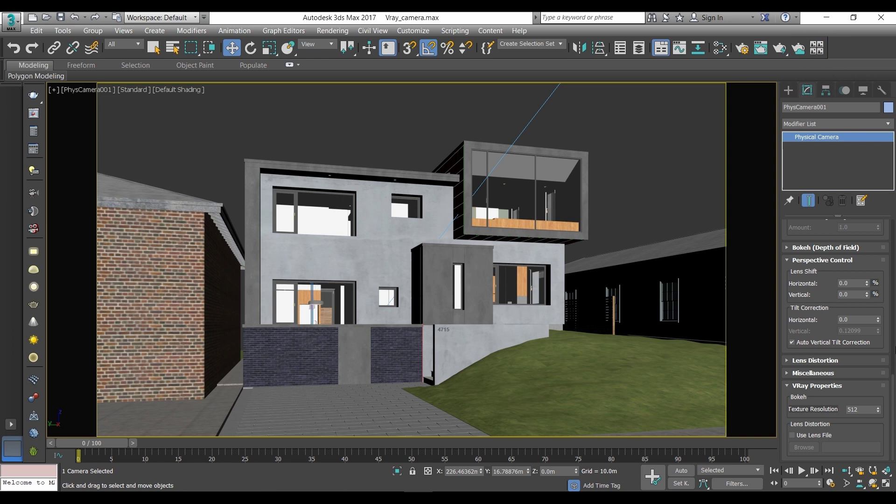
left_click(823, 344)
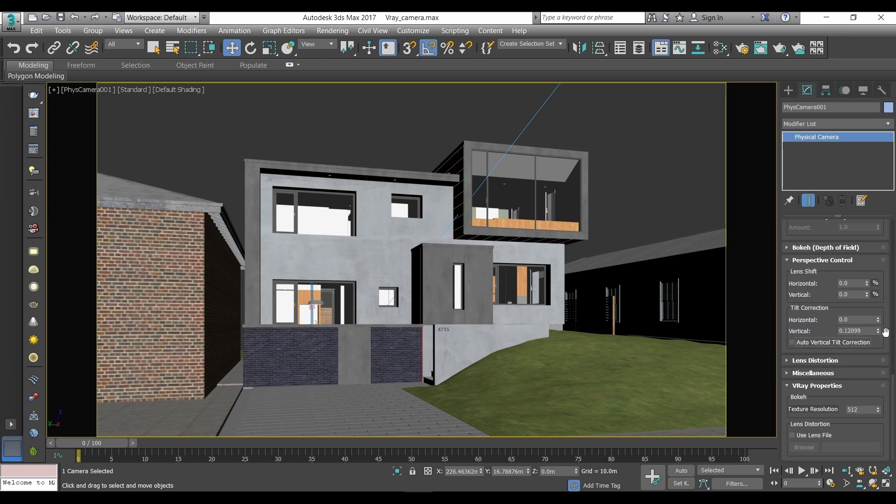